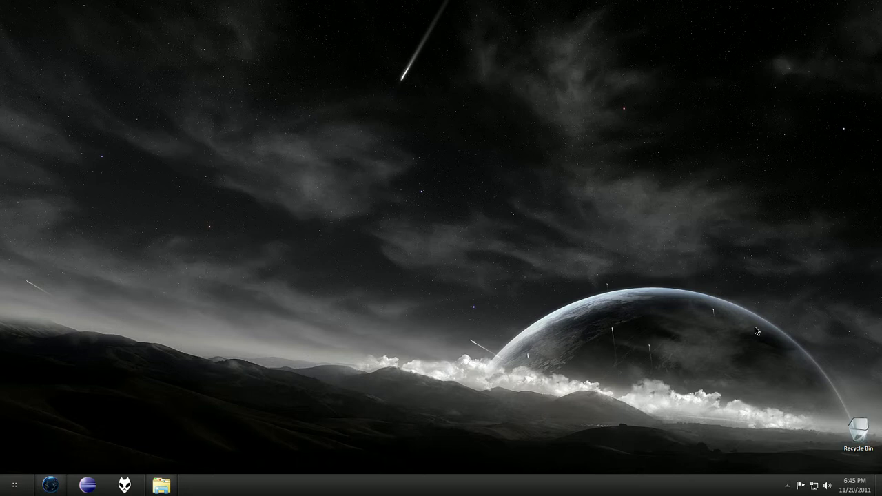
Step: Bring the Firefox window with the Virtual CloneDrive product page back into view
{"action": "left_click", "coordinate": [49, 485]}
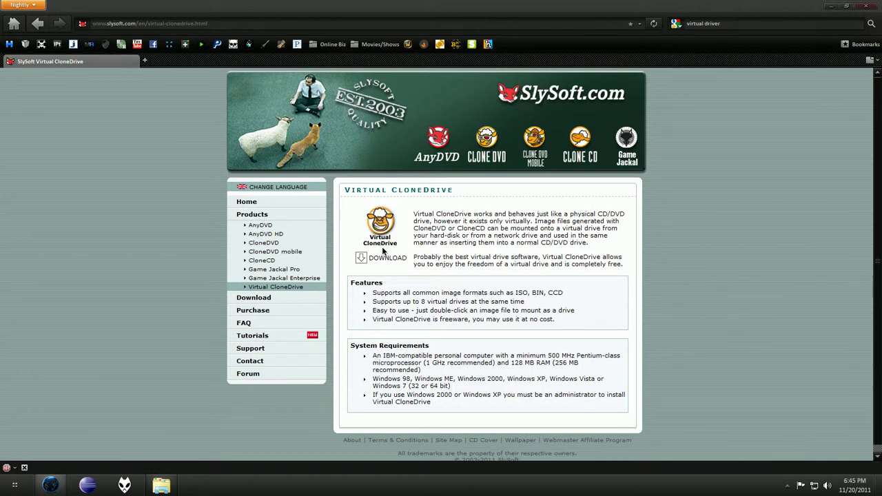
Step: Minimize Firefox and open the Virtual CloneDrive settings from the hidden tray icons
{"action": "left_click", "coordinate": [50, 485]}
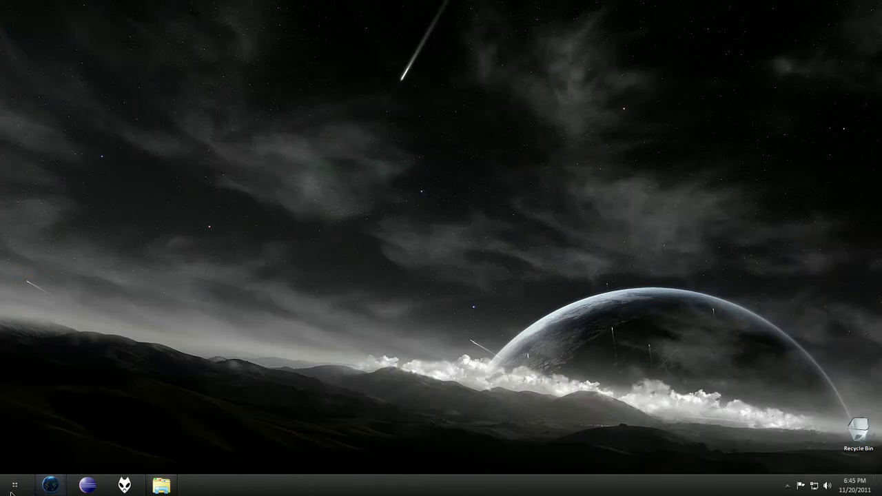
{"action": "left_click", "coordinate": [20, 480]}
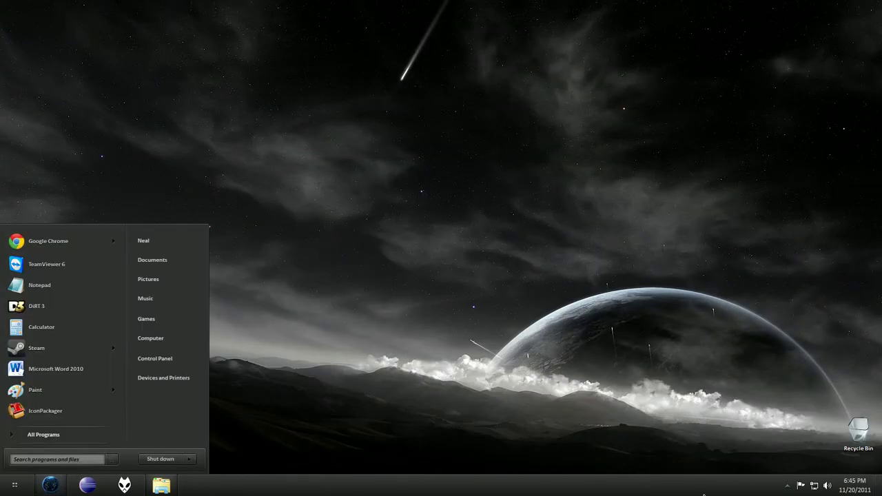
{"action": "left_click", "coordinate": [787, 486]}
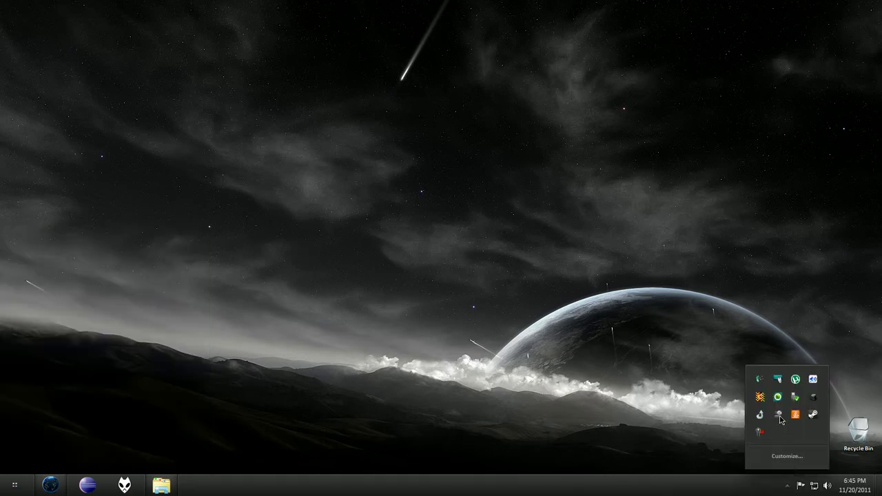
{"action": "double_click", "coordinate": [780, 418]}
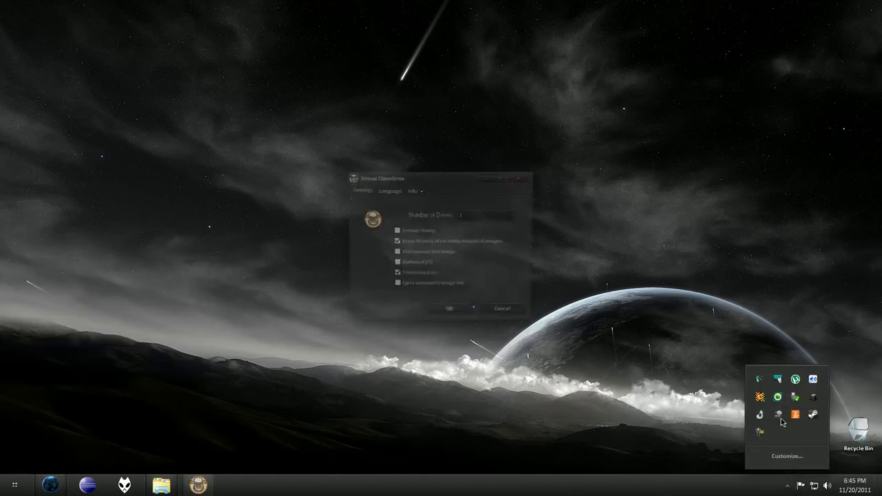
Step: Look through the Info and Language tabs, then return to the drive Settings
{"action": "left_click", "coordinate": [408, 190]}
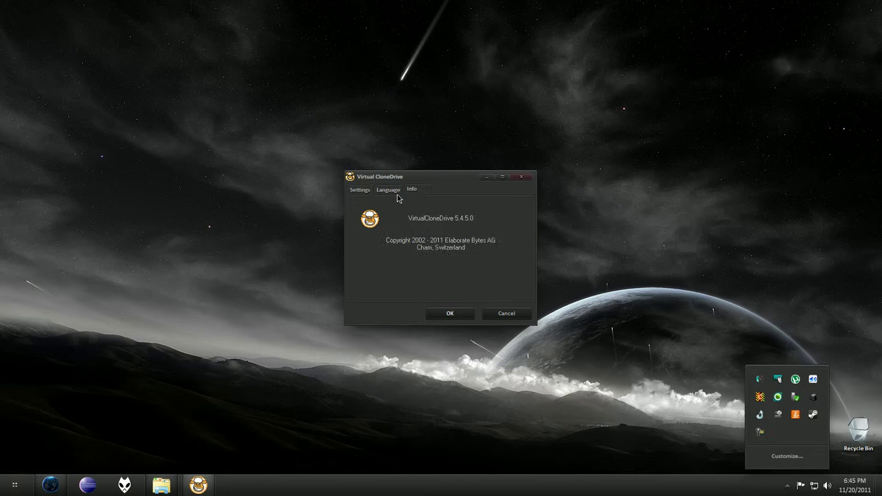
{"action": "left_click", "coordinate": [394, 192]}
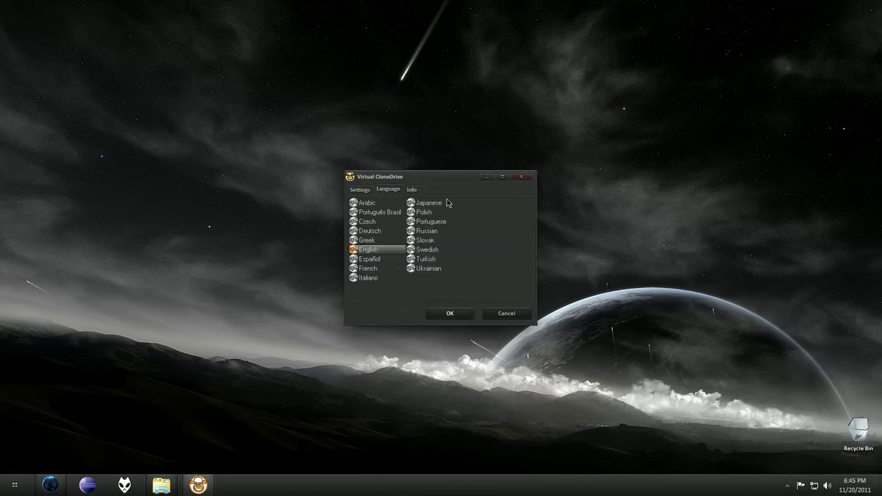
{"action": "left_click", "coordinate": [362, 193]}
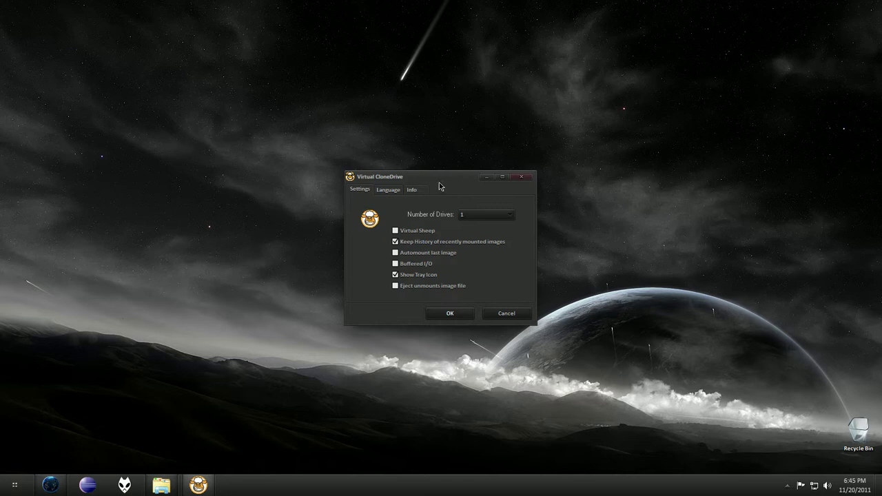
Step: Open and close the Number of Drives dropdown several times without changing the value
{"action": "left_click", "coordinate": [484, 215]}
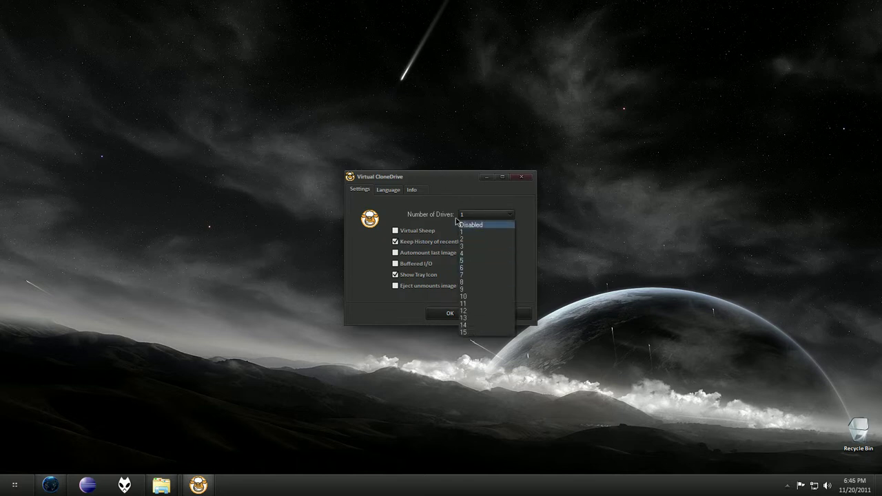
{"action": "left_click", "coordinate": [456, 223]}
{"action": "left_click", "coordinate": [475, 219]}
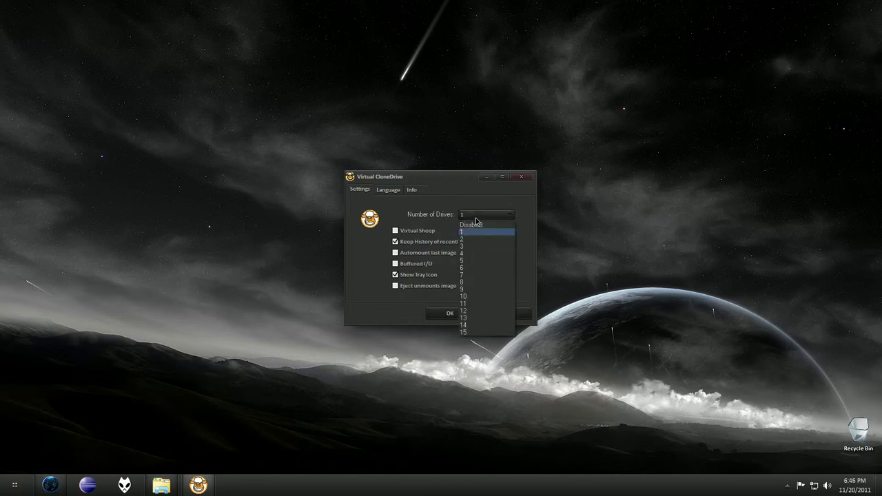
{"action": "left_click", "coordinate": [439, 218]}
{"action": "left_click", "coordinate": [464, 218]}
{"action": "key", "text": "super"}
{"action": "key", "text": "Escape"}
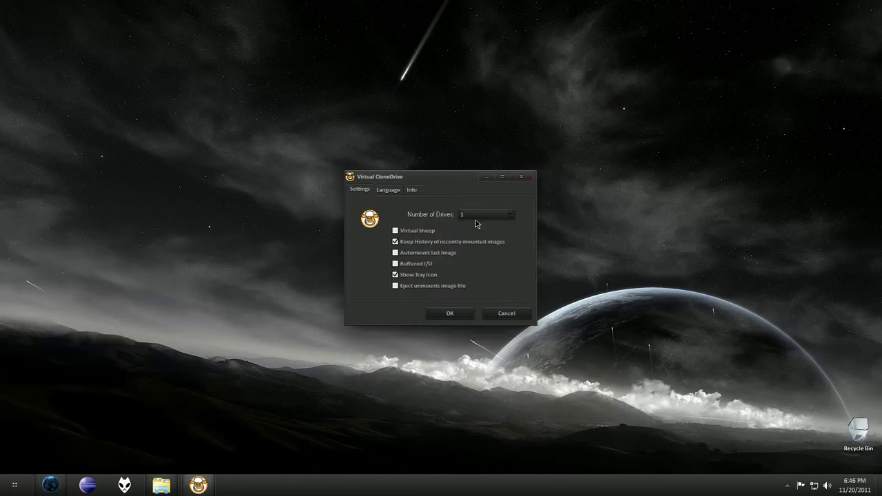
{"action": "left_click", "coordinate": [480, 219]}
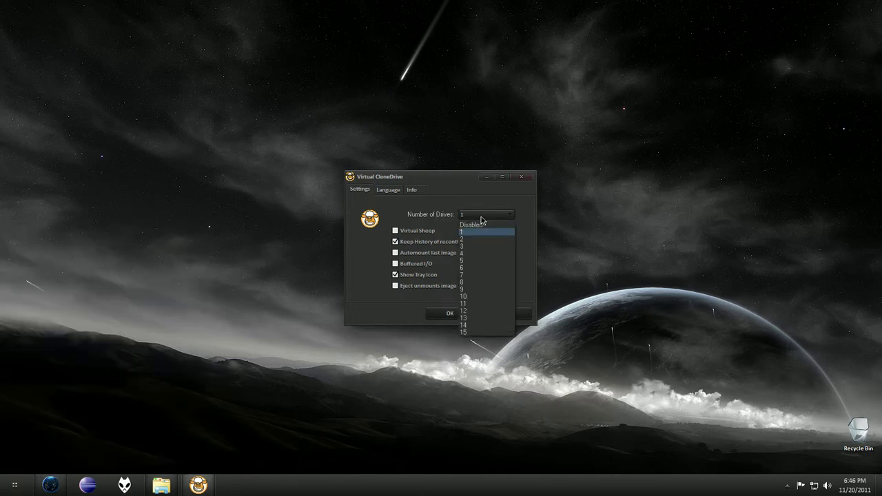
{"action": "left_click", "coordinate": [482, 220]}
{"action": "key", "text": "super"}
Step: Open Computer, select BD-ROM Drive (L:), then set Number of Drives to 10 and confirm
{"action": "left_click", "coordinate": [181, 339]}
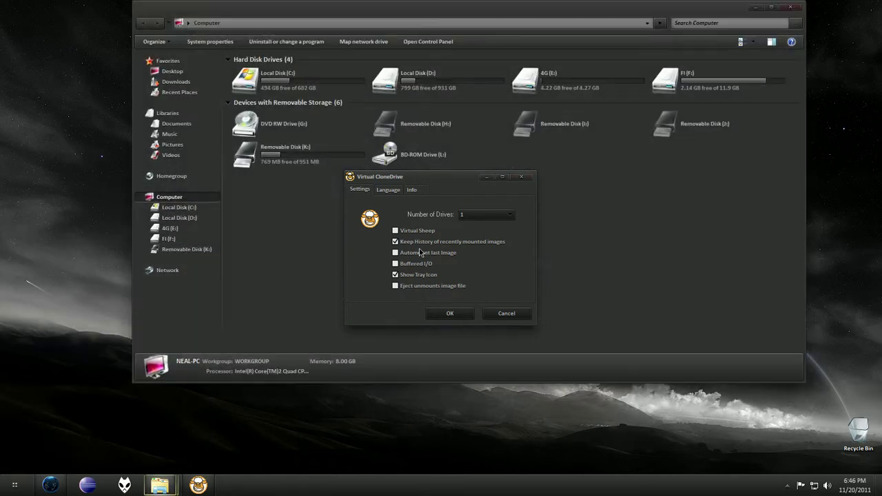
{"action": "left_click", "coordinate": [431, 156]}
{"action": "left_click", "coordinate": [474, 218]}
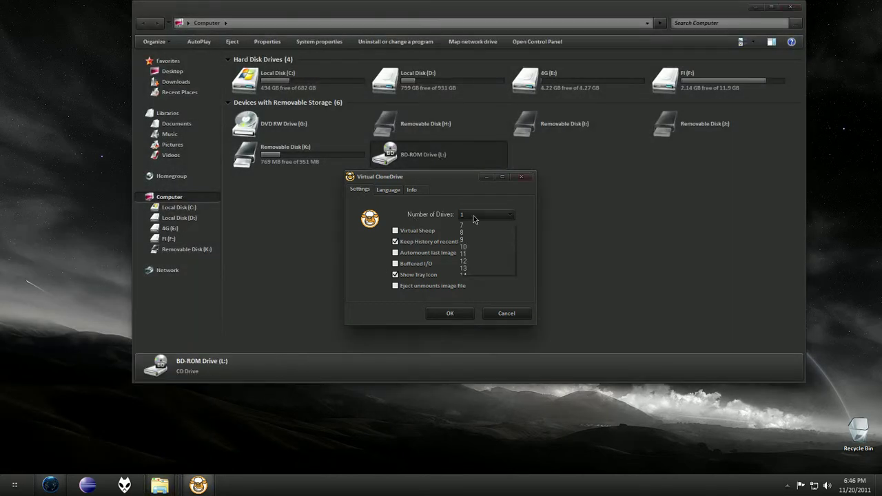
{"action": "left_click", "coordinate": [464, 303]}
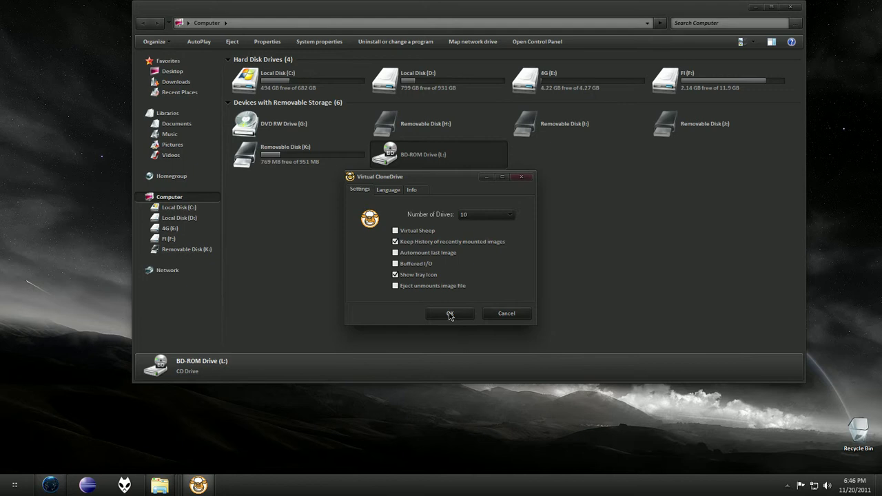
{"action": "left_click", "coordinate": [449, 315]}
Step: Deselect BD-ROM Drive (L:) and refresh the Computer view several times
{"action": "left_click", "coordinate": [426, 239]}
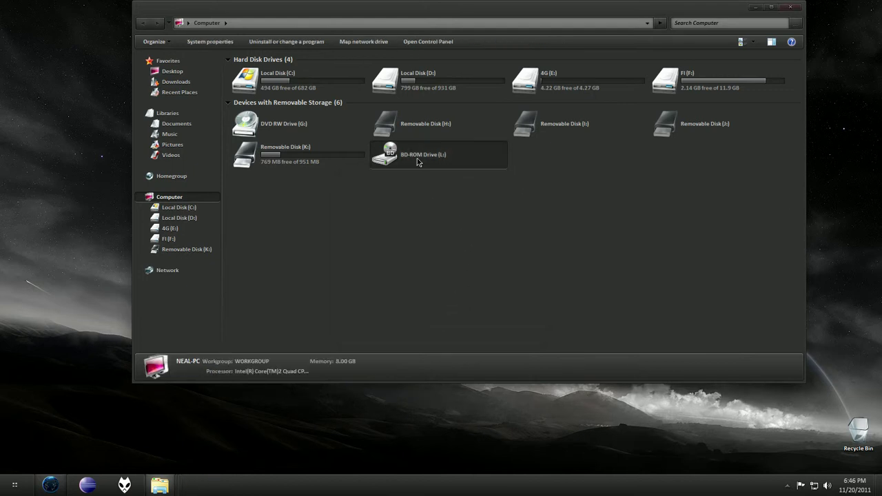
{"action": "right_click", "coordinate": [355, 200]}
{"action": "left_click", "coordinate": [387, 244]}
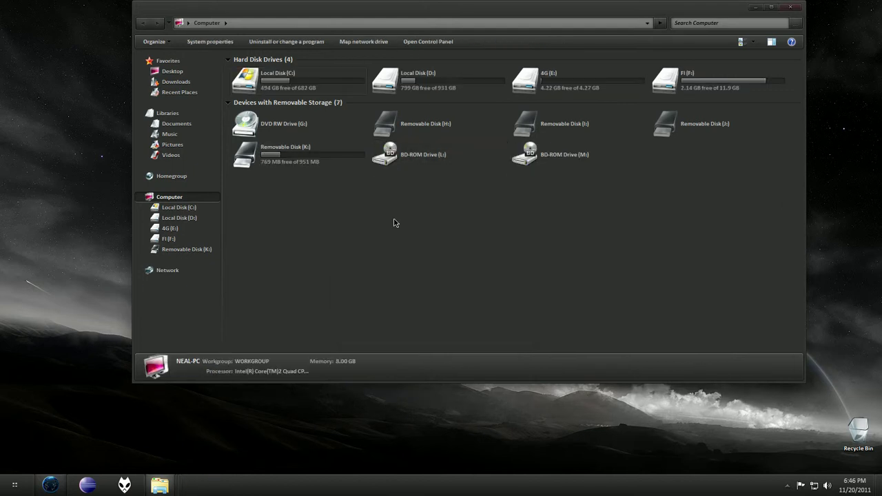
{"action": "right_click", "coordinate": [434, 202]}
{"action": "left_click", "coordinate": [466, 245]}
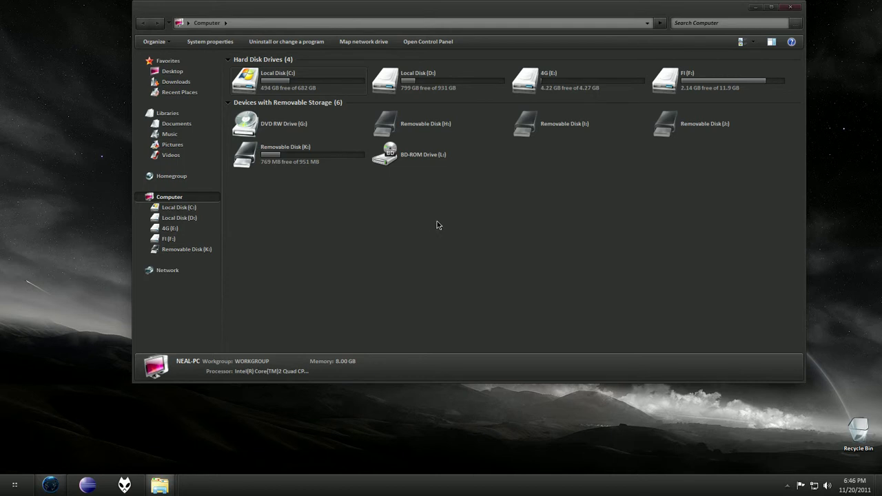
{"action": "right_click", "coordinate": [438, 224]}
{"action": "left_click", "coordinate": [460, 263]}
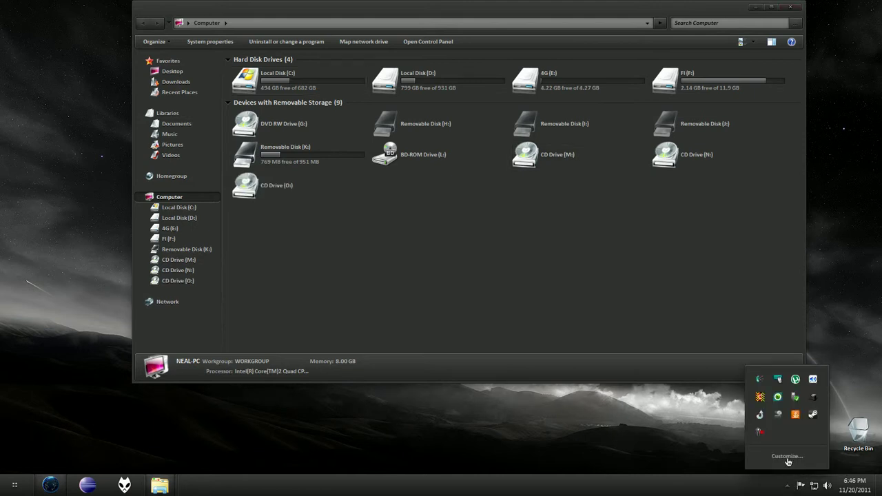
Step: Reopen Virtual CloneDrive settings and set Number of Drives back to 1
{"action": "left_click", "coordinate": [787, 485]}
{"action": "double_click", "coordinate": [760, 431]}
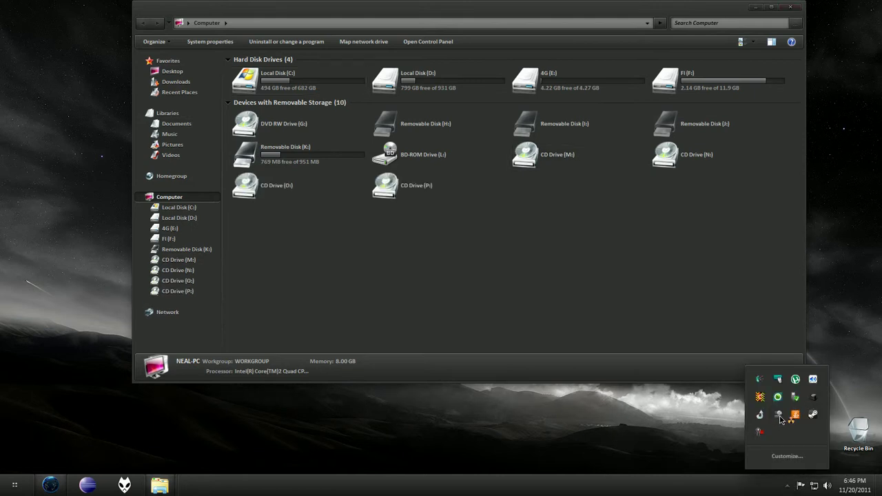
{"action": "left_click", "coordinate": [487, 215]}
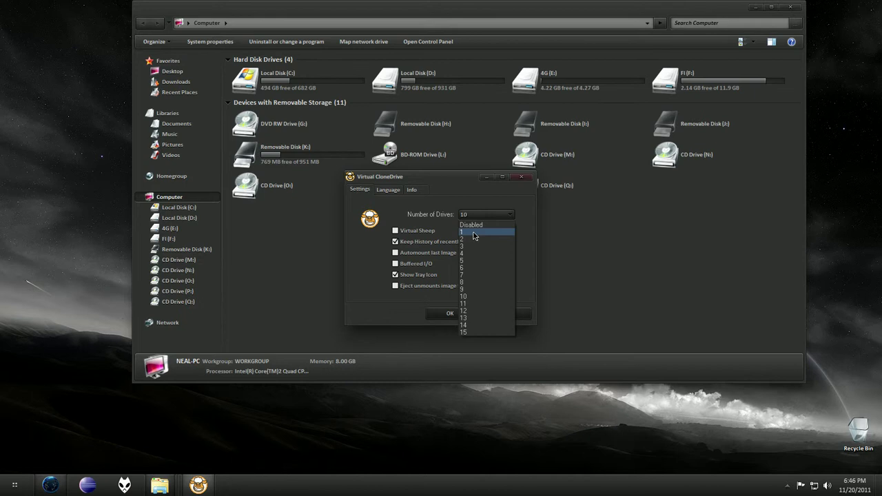
{"action": "left_click", "coordinate": [482, 231]}
{"action": "left_click", "coordinate": [448, 314]}
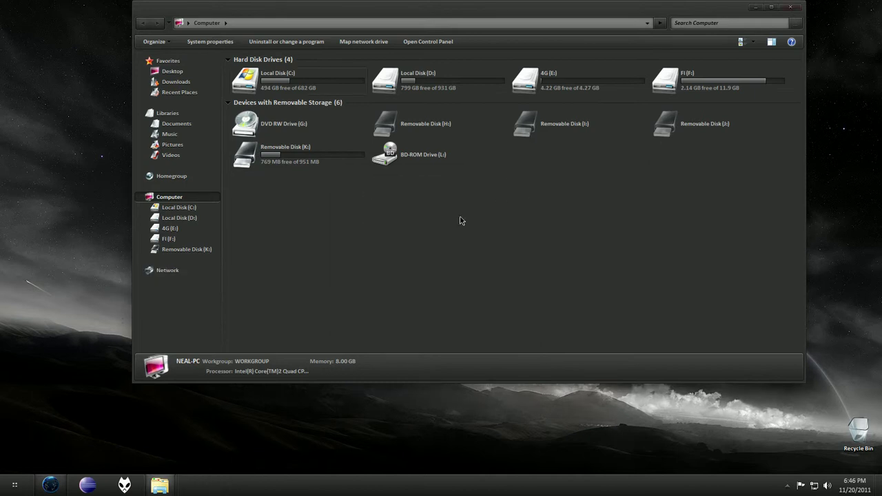
Step: Refresh Computer, then arrange it and the SKIDROW downloads folder window side by side
{"action": "right_click", "coordinate": [460, 218]}
{"action": "left_click", "coordinate": [491, 260]}
{"action": "left_click_drag", "start_coordinate": [426, 11], "coordinate": [413, 61]}
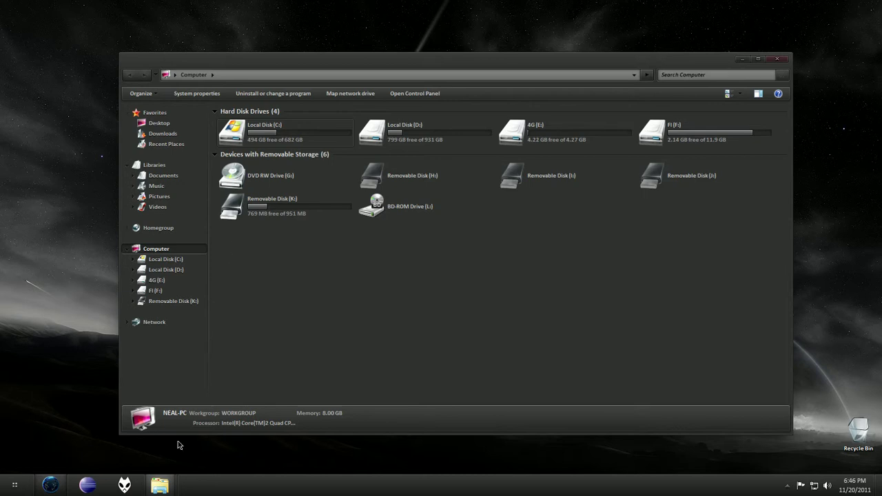
{"action": "mouse_move", "coordinate": [160, 485]}
{"action": "left_click", "coordinate": [83, 424]}
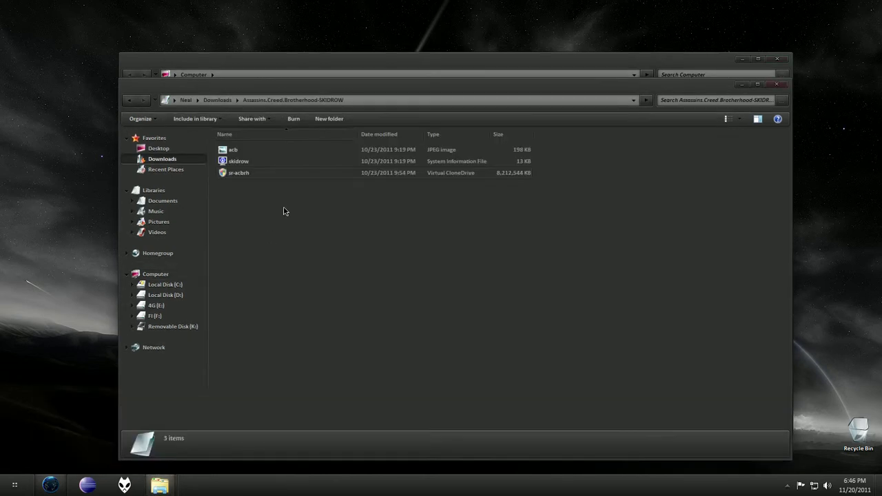
{"action": "left_click_drag", "start_coordinate": [317, 91], "coordinate": [447, 64]}
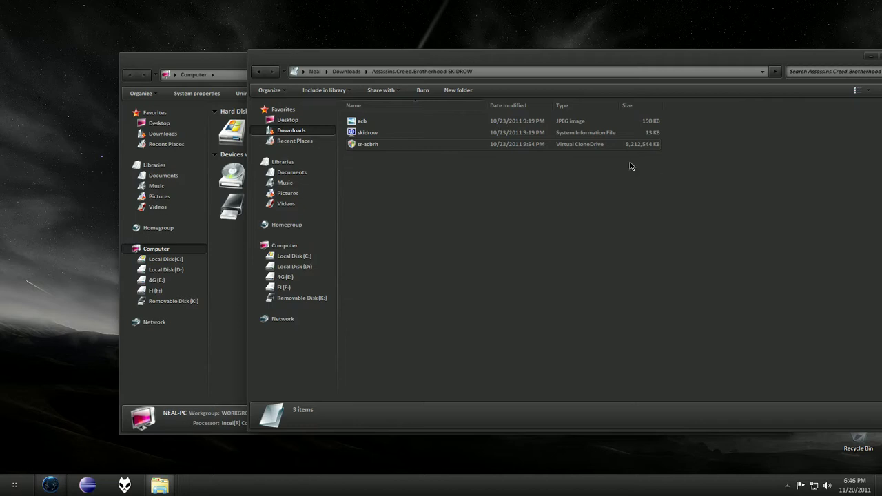
Step: Show the context menu for sr-acbrh, look at Open with, and dismiss it
{"action": "right_click", "coordinate": [417, 144]}
{"action": "left_click", "coordinate": [386, 145]}
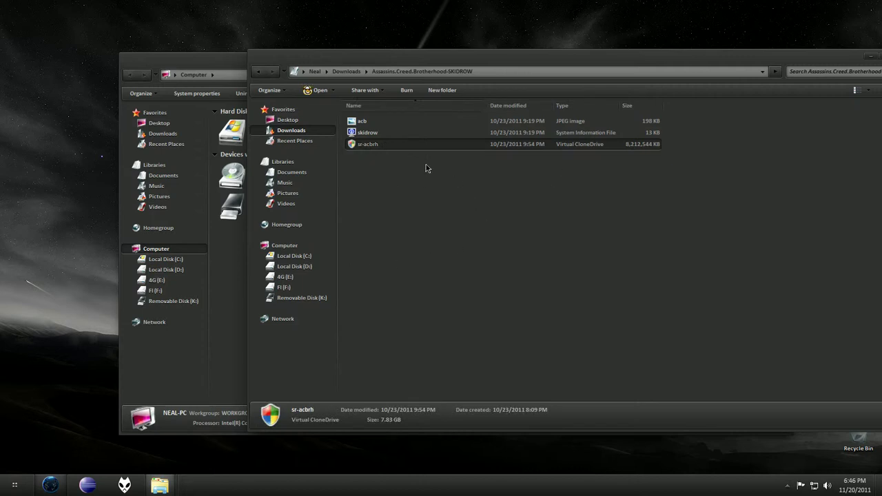
{"action": "right_click", "coordinate": [367, 146]}
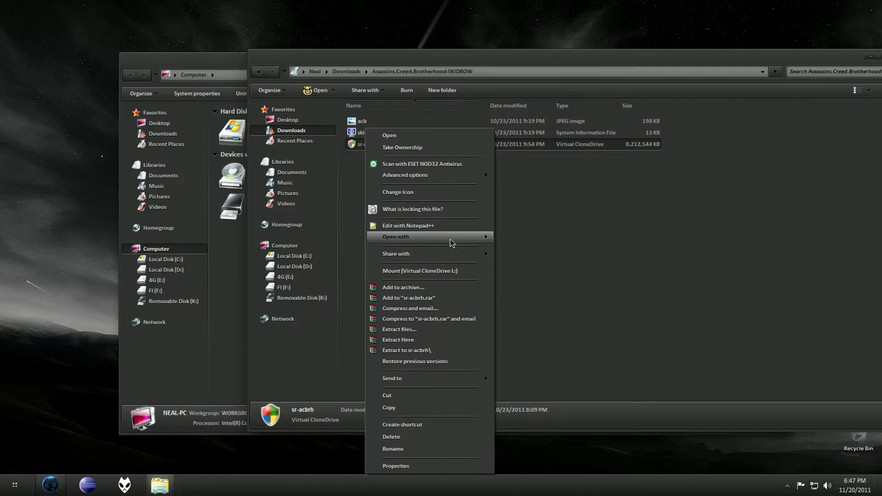
{"action": "mouse_move", "coordinate": [450, 238]}
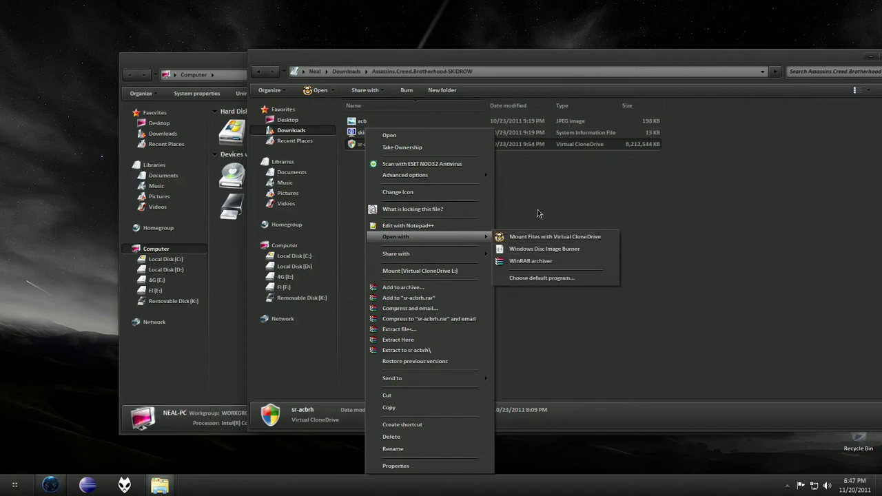
{"action": "left_click", "coordinate": [542, 176]}
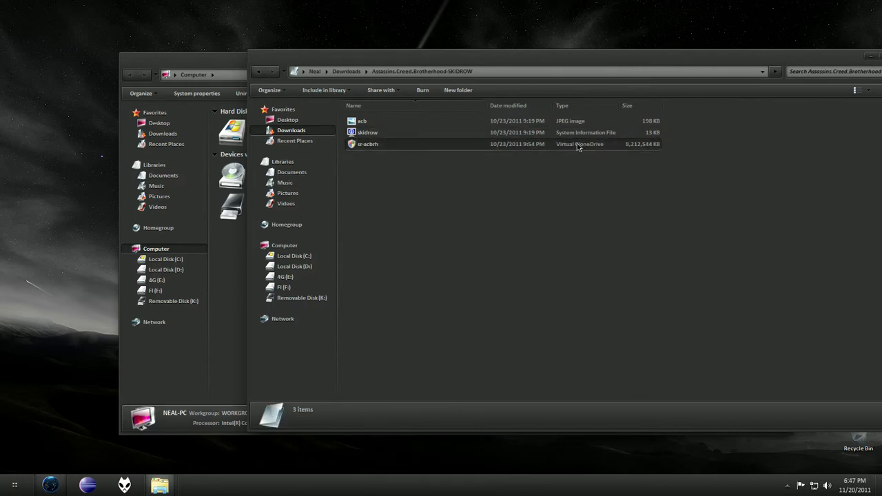
Step: Mount the sr-acbrh image by double-clicking it and move the AutoPlay prompt aside
{"action": "double_click", "coordinate": [400, 144]}
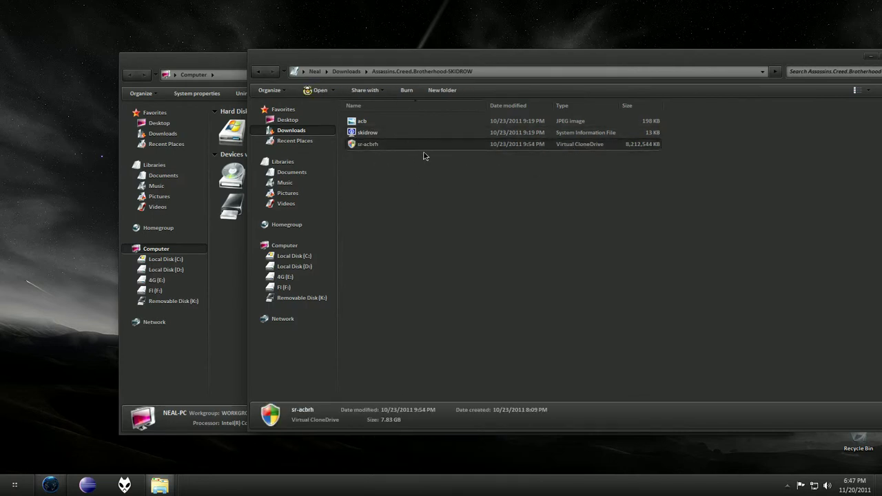
{"action": "left_click", "coordinate": [390, 144]}
{"action": "left_click", "coordinate": [226, 264]}
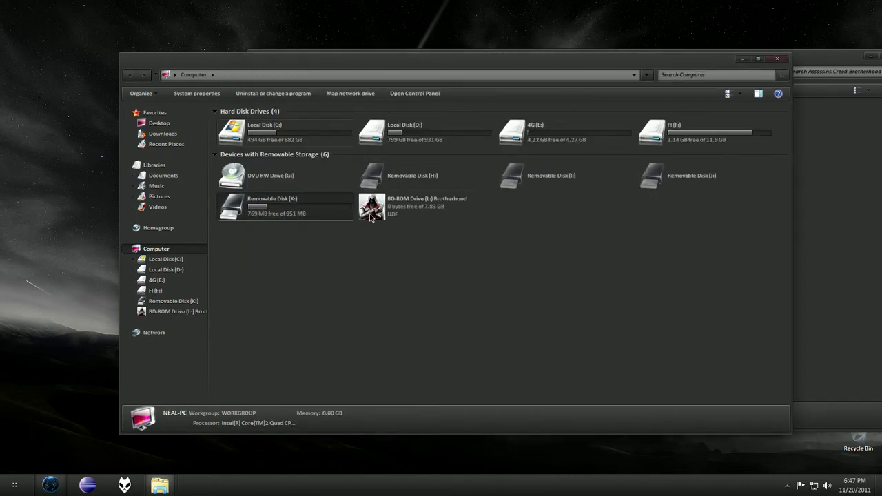
{"action": "left_click_drag", "start_coordinate": [415, 112], "coordinate": [561, 219]}
Step: Switch between the Explorer windows, then bring back and close the AutoPlay prompt
{"action": "left_click", "coordinate": [813, 192]}
{"action": "right_click", "coordinate": [415, 145]}
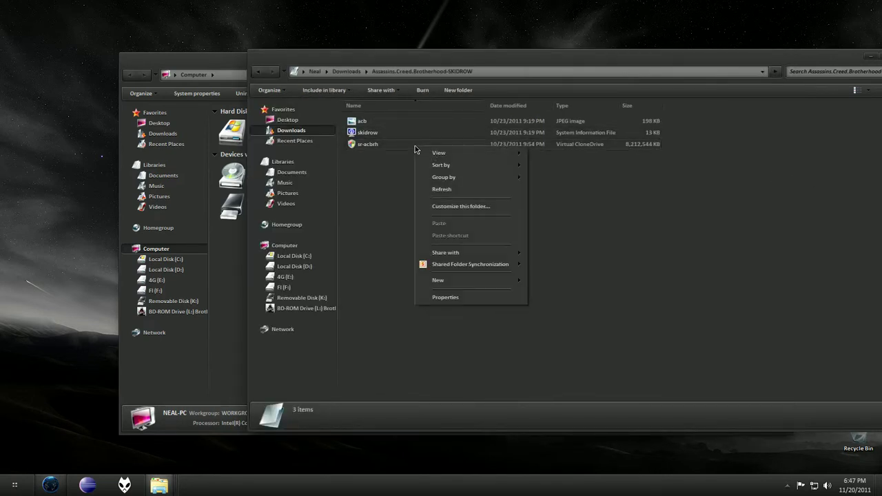
{"action": "left_click", "coordinate": [375, 163]}
{"action": "left_click", "coordinate": [216, 248]}
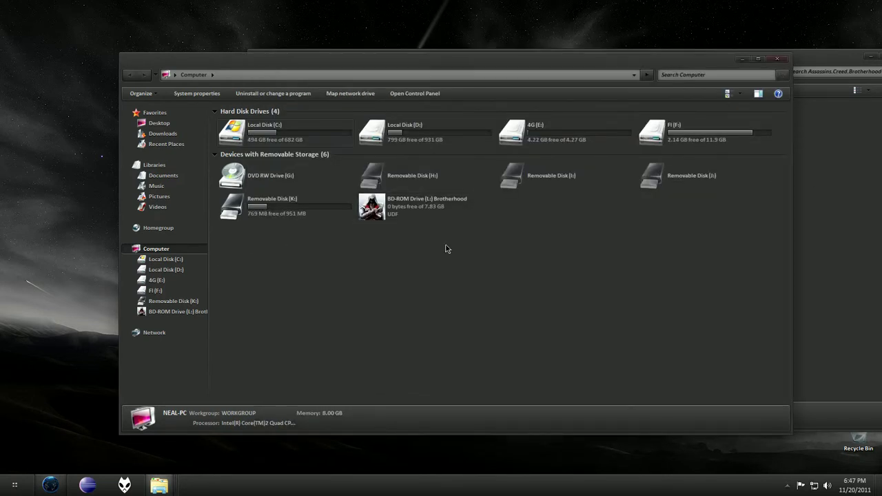
{"action": "mouse_move", "coordinate": [160, 488]}
{"action": "left_click", "coordinate": [293, 428]}
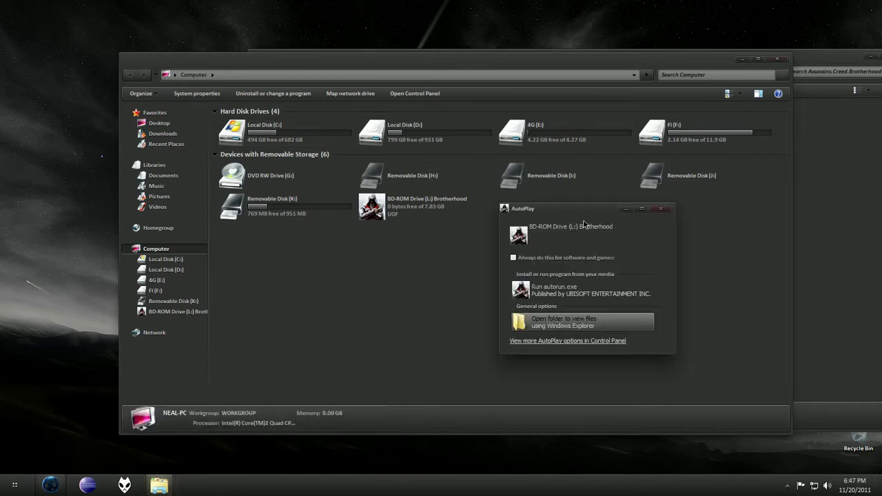
{"action": "mouse_move", "coordinate": [587, 219]}
{"action": "left_mouse_down"}
{"action": "mouse_move", "coordinate": [584, 250]}
{"action": "mouse_move", "coordinate": [589, 225]}
{"action": "left_mouse_up"}
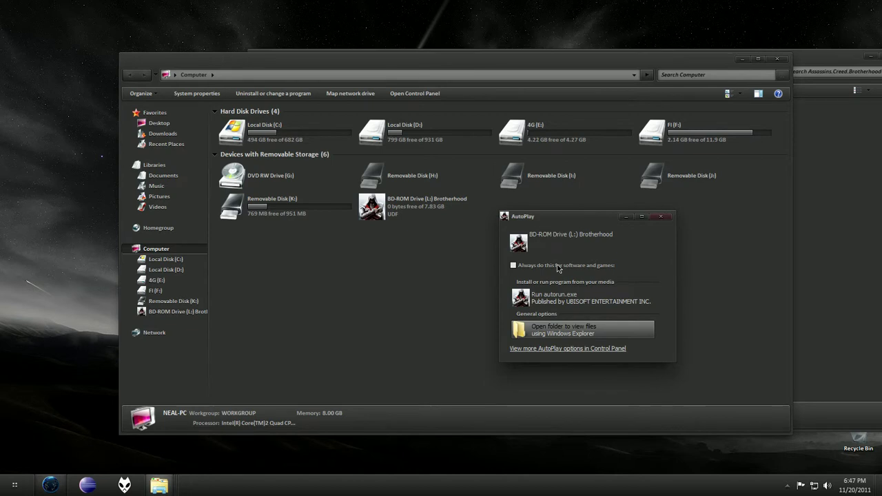
{"action": "left_click", "coordinate": [660, 217]}
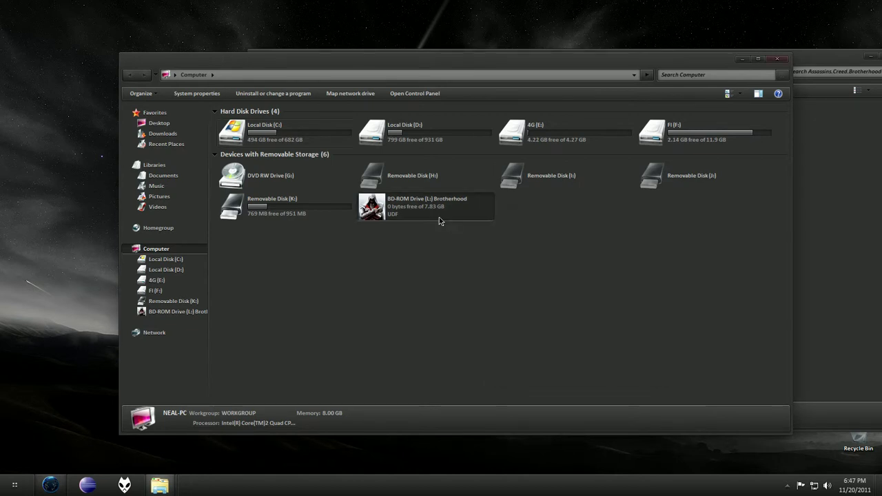
Step: Open BD-ROM Drive (L:) Brotherhood to browse its files, then go back to Computer
{"action": "right_click", "coordinate": [440, 221]}
{"action": "left_click", "coordinate": [414, 208]}
{"action": "right_click", "coordinate": [417, 211]}
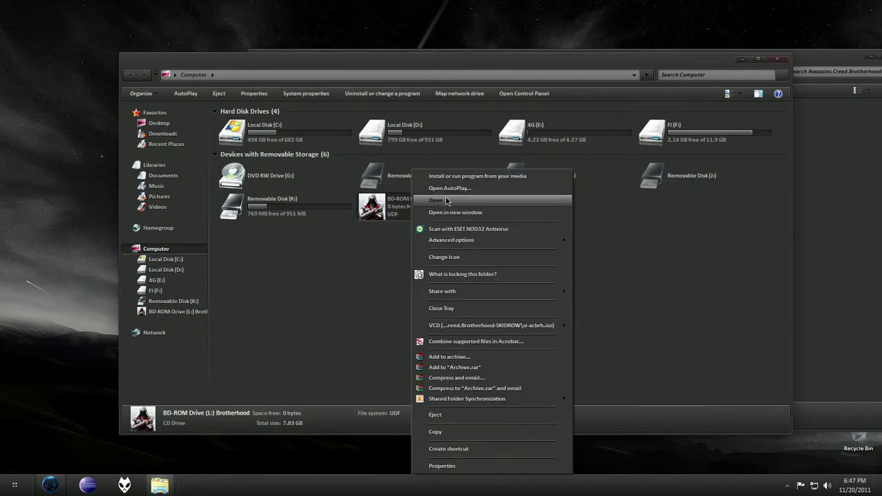
{"action": "left_click", "coordinate": [446, 201]}
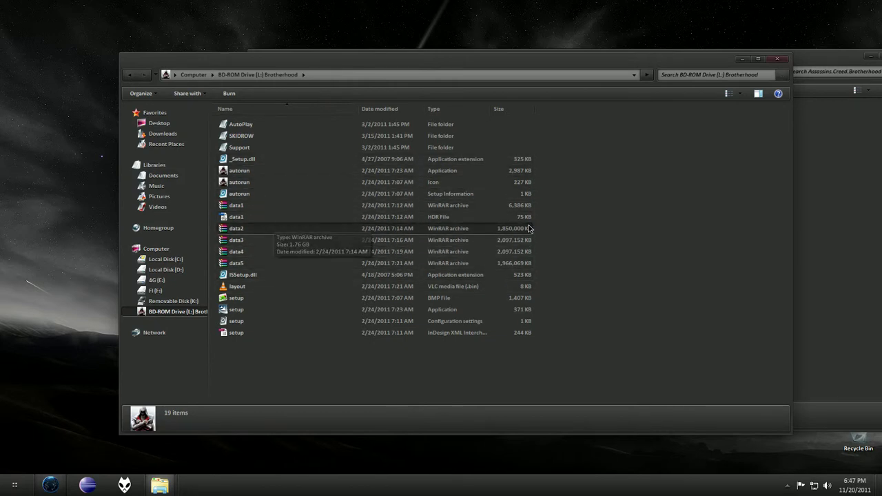
{"action": "key", "text": "BackSpace"}
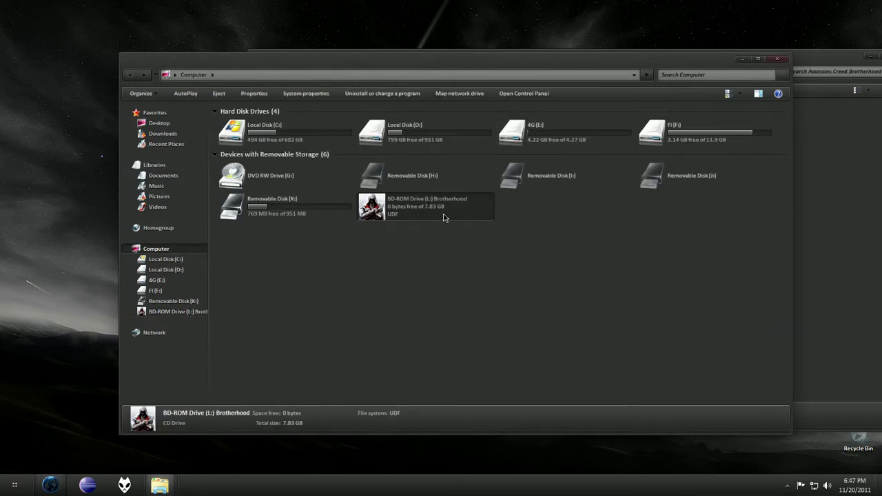
Step: Eject the Brotherhood disc from BD-ROM Drive (L:) and close the SKIDROW and Computer windows
{"action": "right_click", "coordinate": [461, 202]}
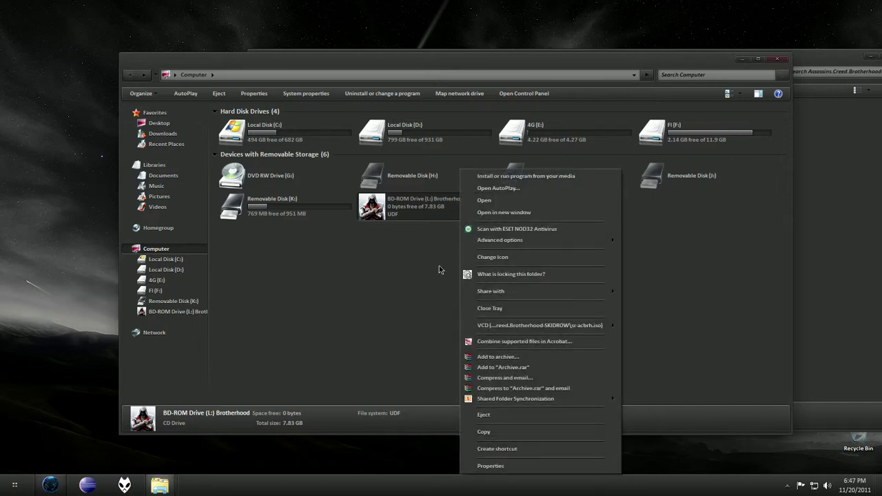
{"action": "left_click", "coordinate": [510, 415]}
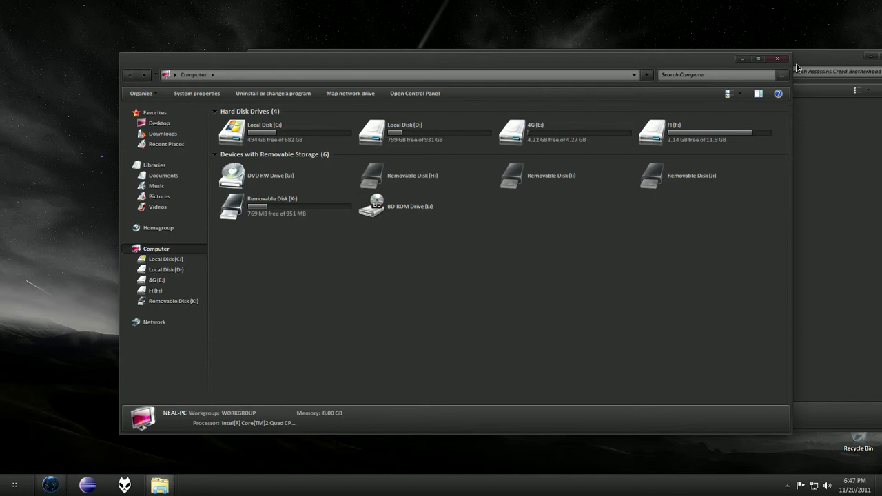
{"action": "left_click", "coordinate": [812, 60]}
{"action": "left_click_drag", "start_coordinate": [624, 57], "coordinate": [686, 65]}
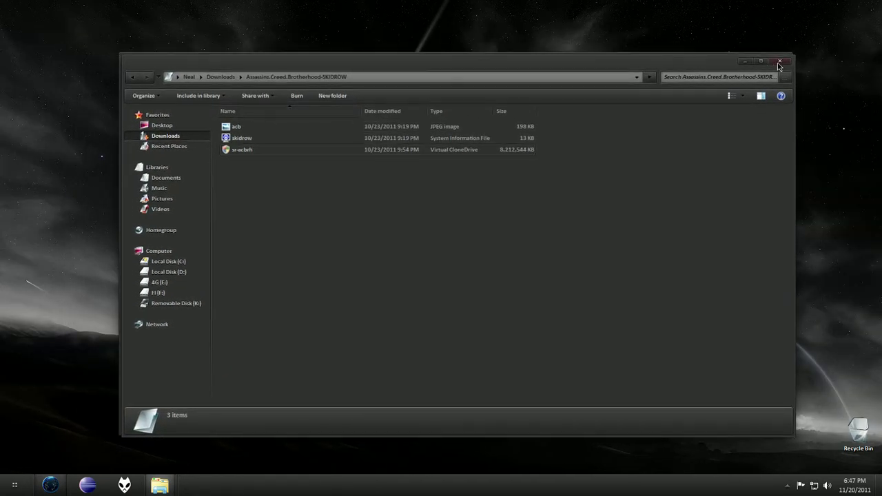
{"action": "left_click", "coordinate": [778, 64]}
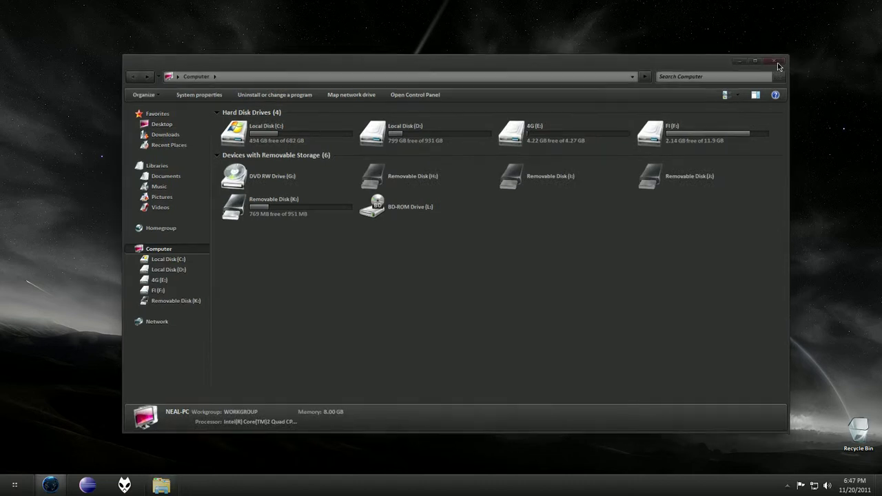
{"action": "left_click", "coordinate": [779, 65]}
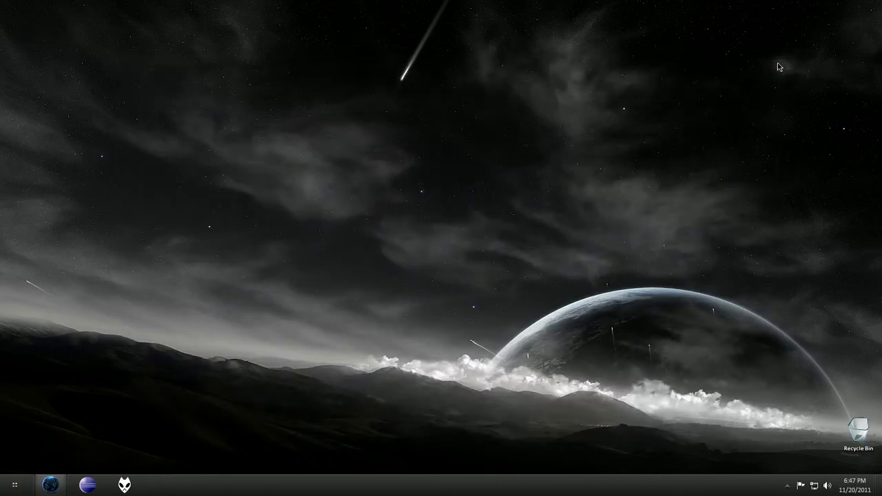